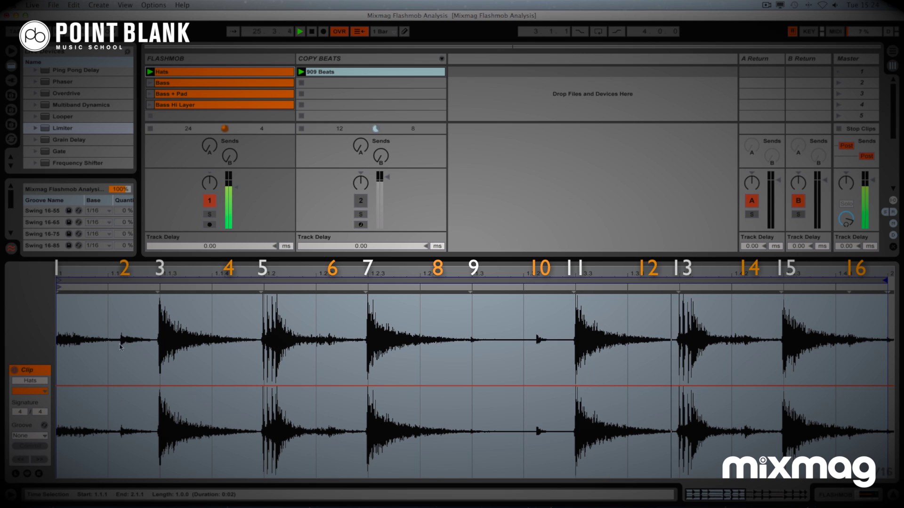
Stop playback after hearing the Hats loop's swung hi-hats
key(space)
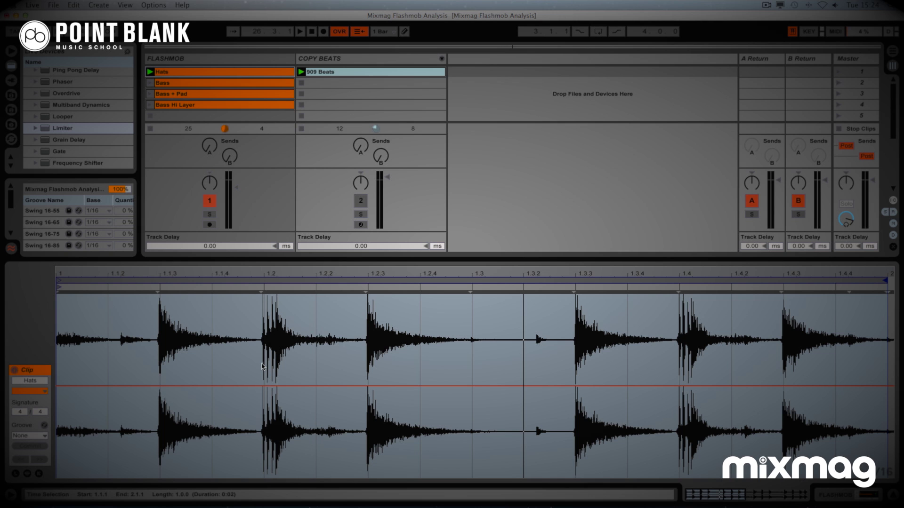
Open the 909 Beats clip's notes and unfold COPY BEATS into its Kick-909 to Tom-909 chains
click(346, 72)
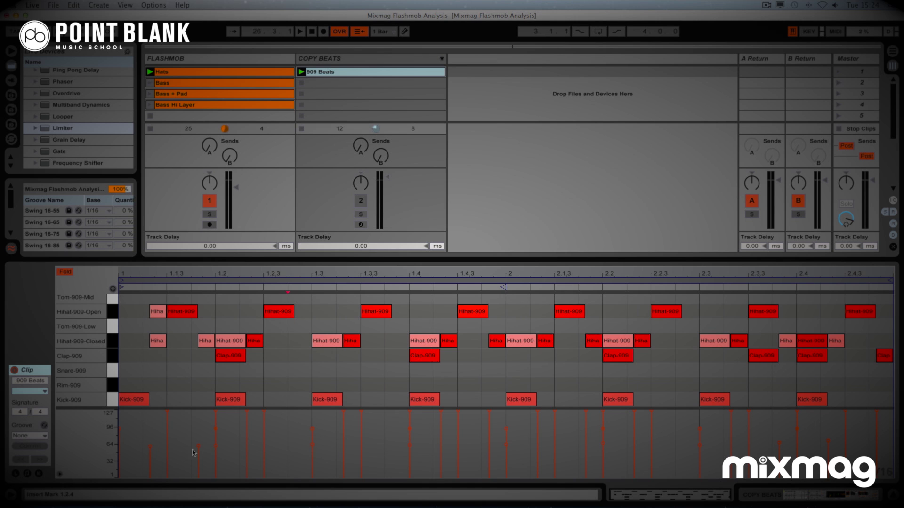
click(224, 72)
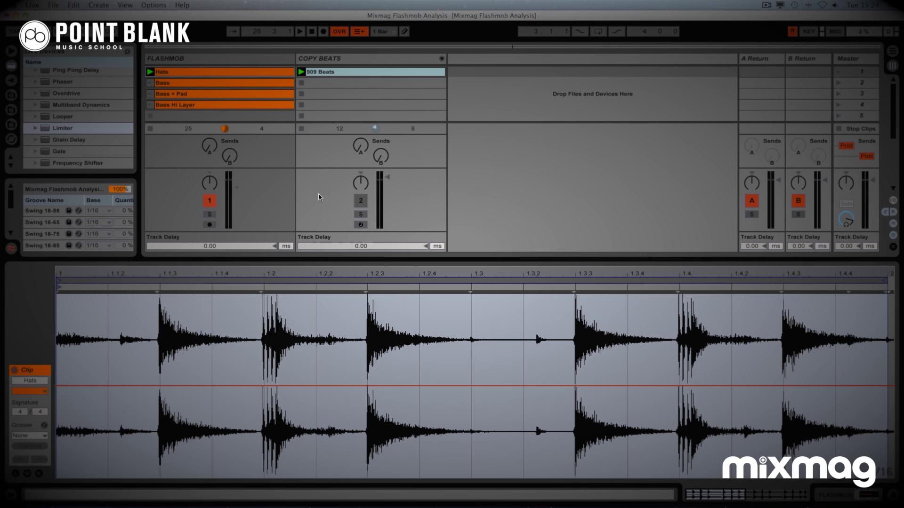
click(354, 74)
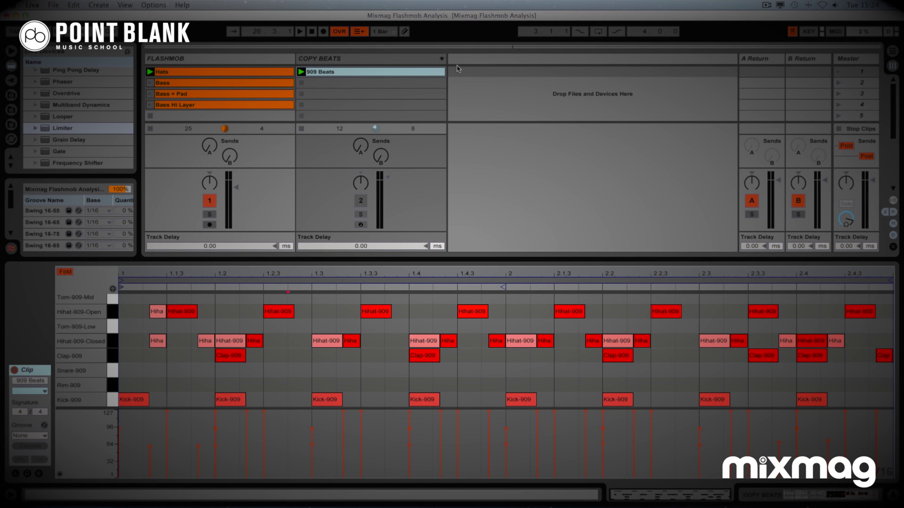
click(442, 59)
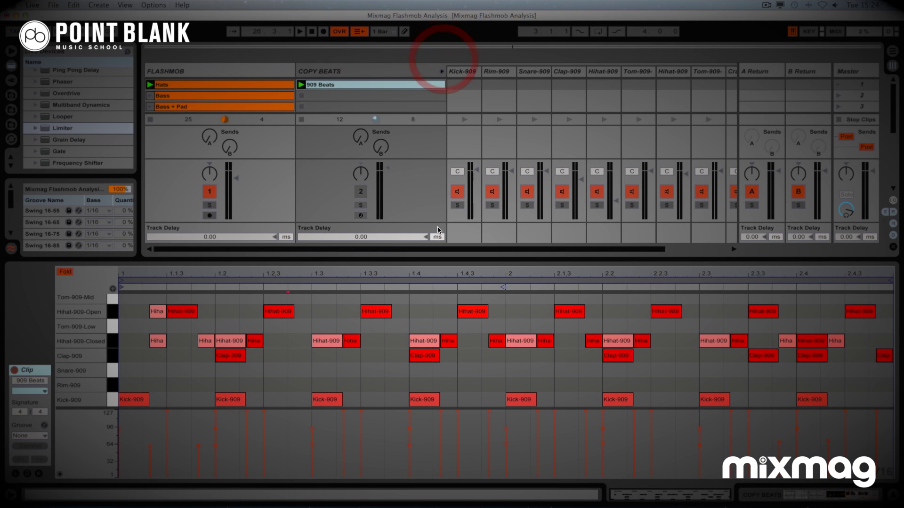
Turn off the Kick-909 chain and the FLASHMOB track, then launch the 909 Beats clip
click(457, 192)
click(210, 192)
click(361, 191)
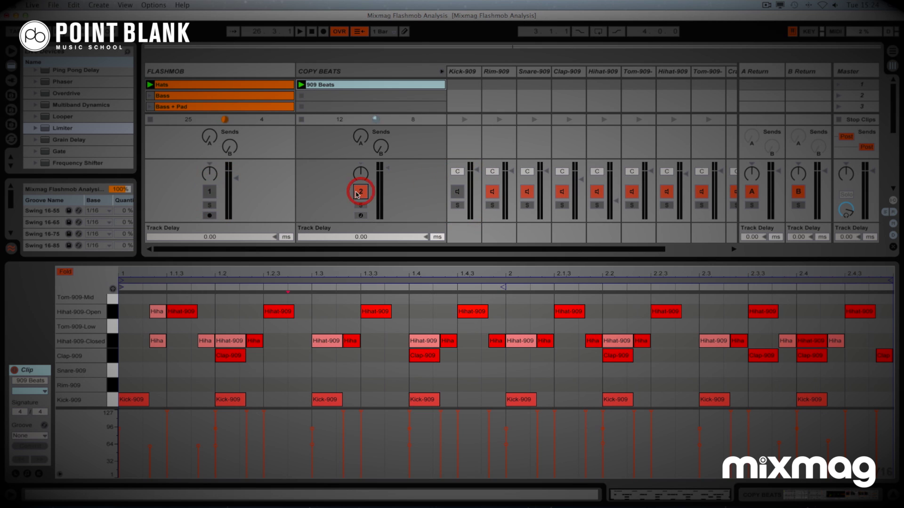
click(301, 85)
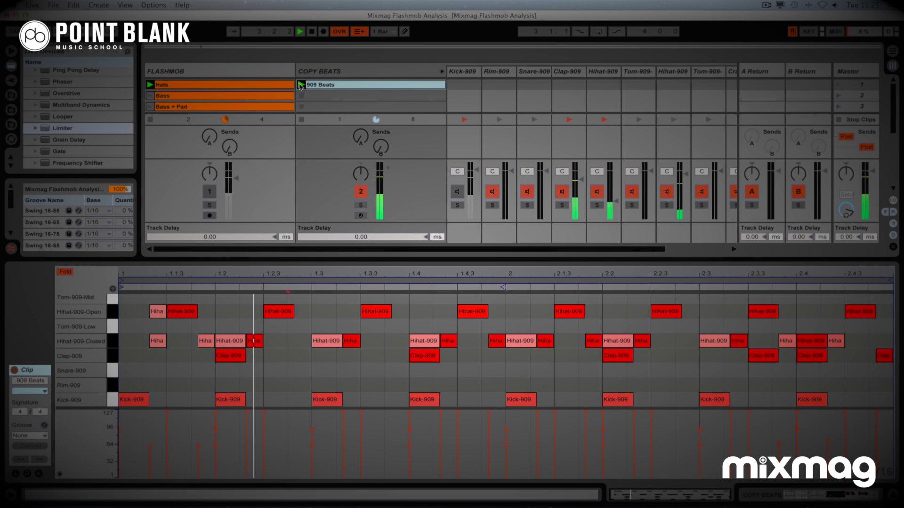
Audition the 909 Beats notes quantized to the grid, restore their swing, and re-enable Kick-909
key(space)
click(289, 348)
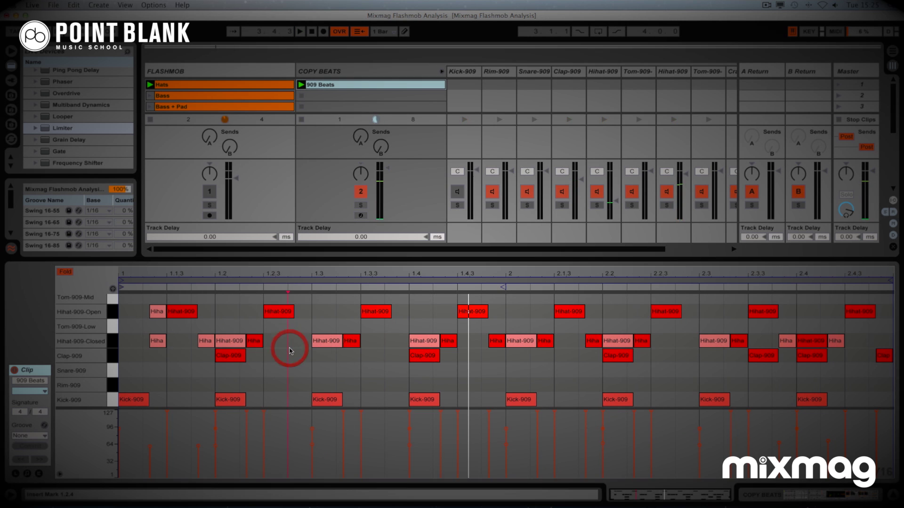
key(ctrl+a)
key(ctrl+u)
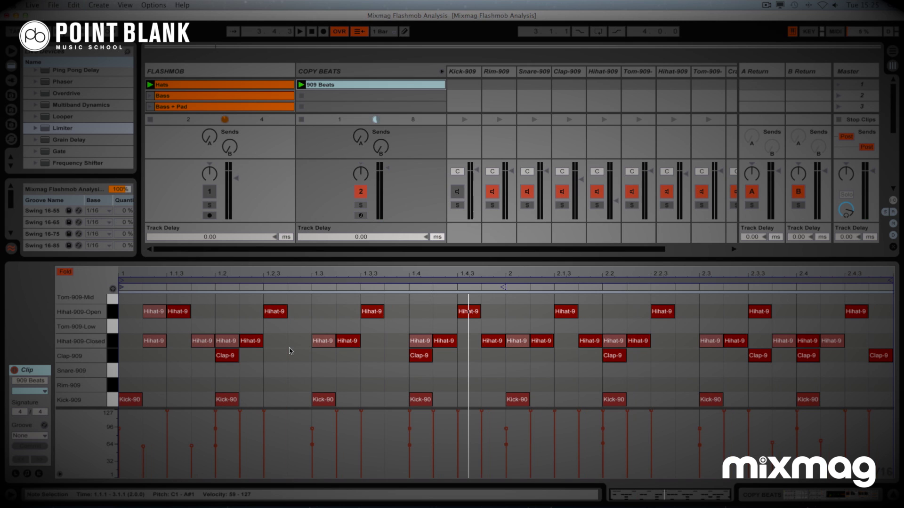
click(300, 84)
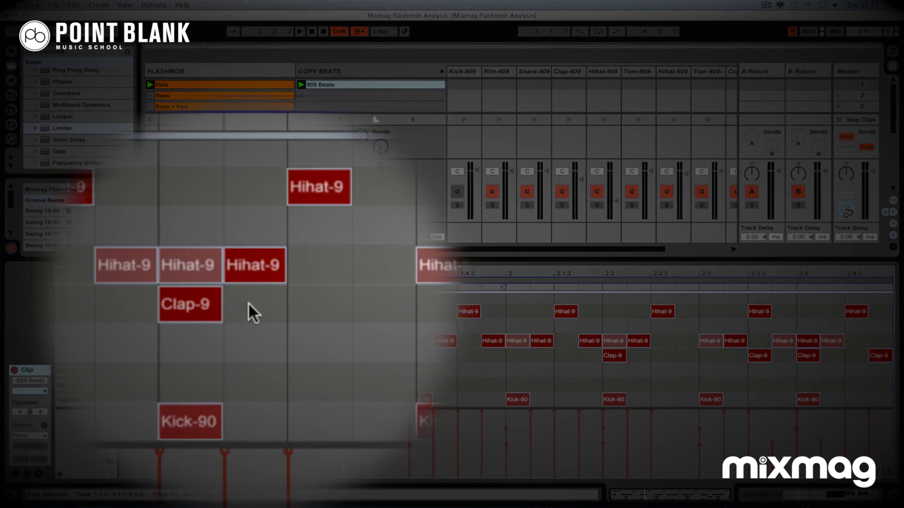
key(shift+Right)
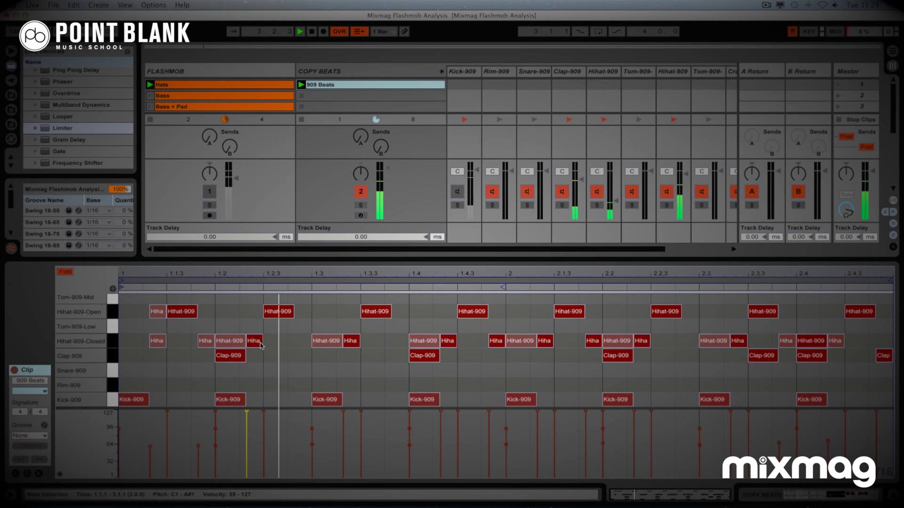
click(457, 193)
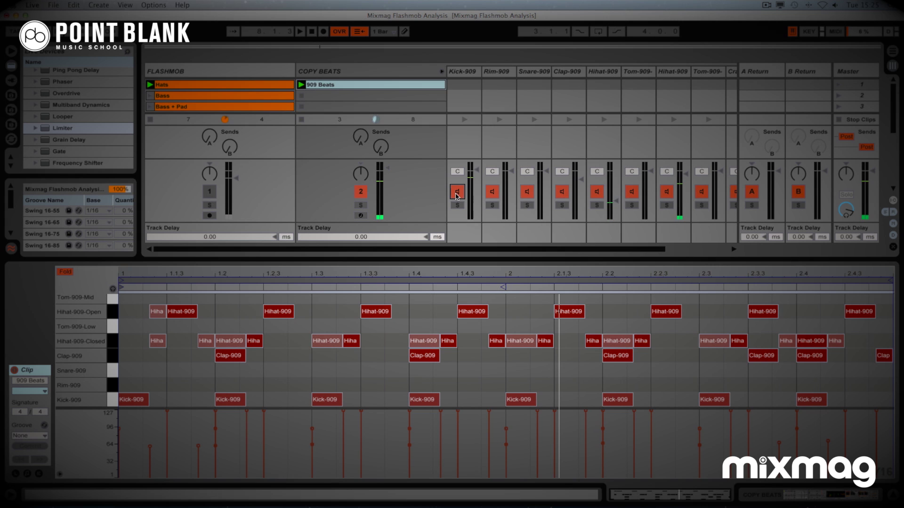
Copy the first Kick-909 note to 1.1.3 and audition the pattern with the extra kick
scroll(456, 197, down, 3)
click(158, 381)
click(137, 400)
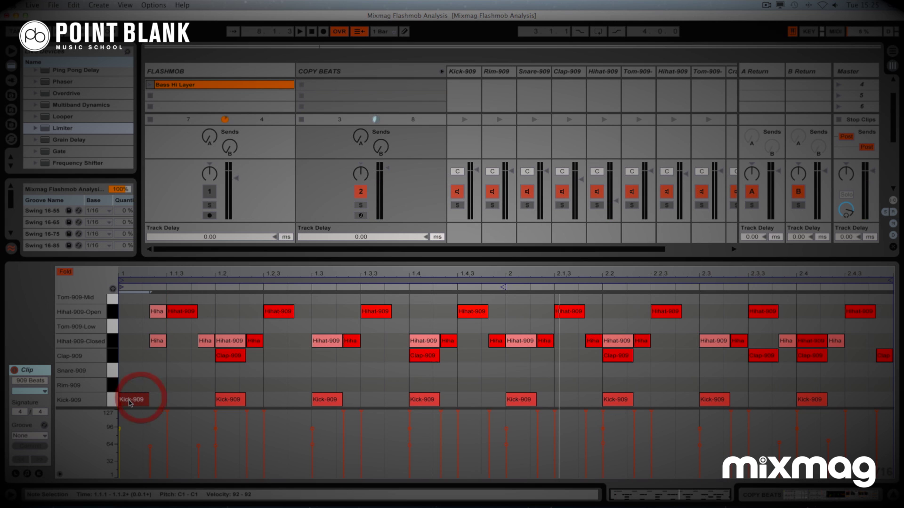
drag(137, 400, 176, 402)
click(175, 401)
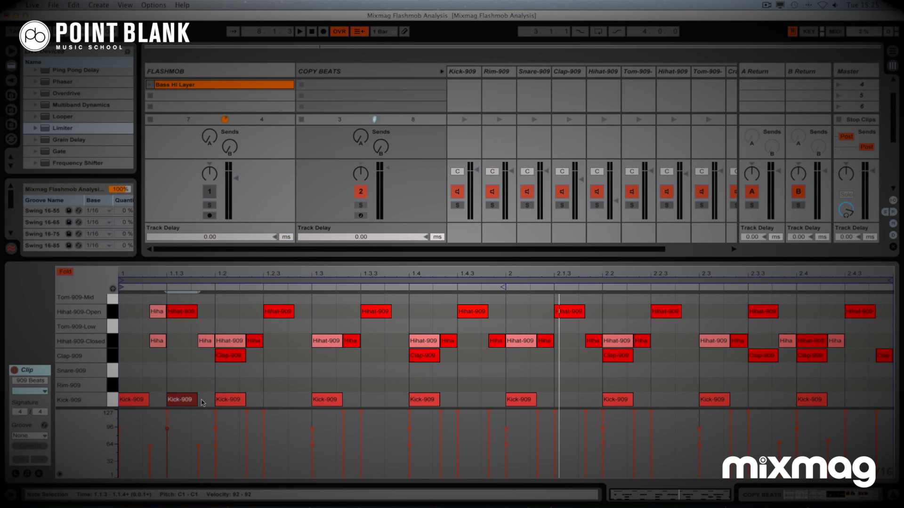
key(space)
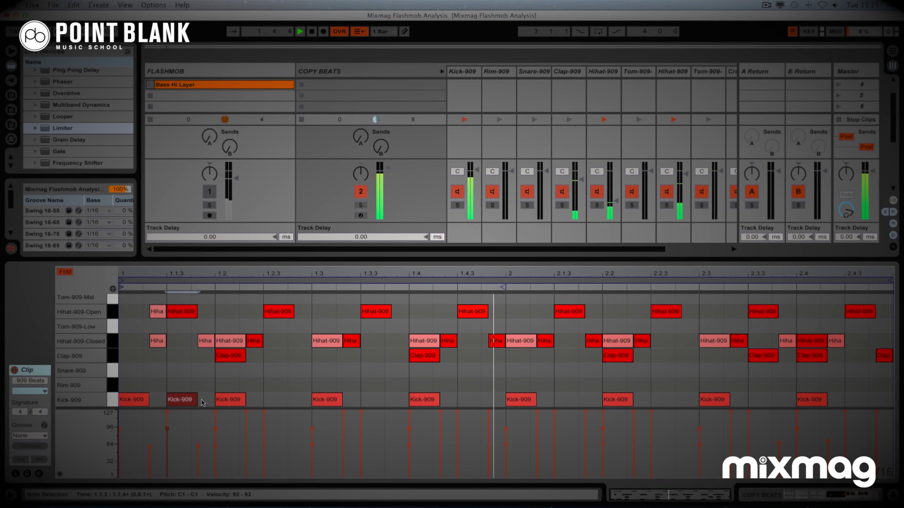
key(space)
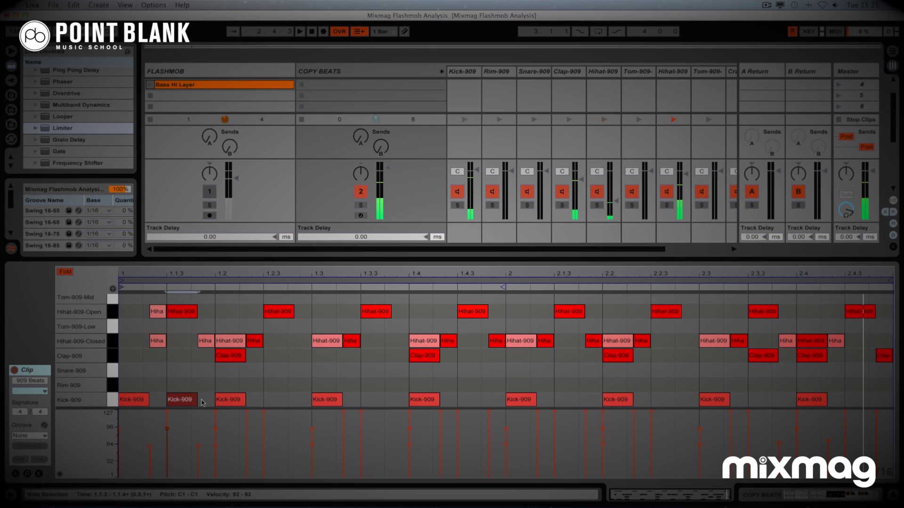
Remove the extra kick and check the velocities of the first closed hi-hat and the one at 1.2.2
key(super+z)
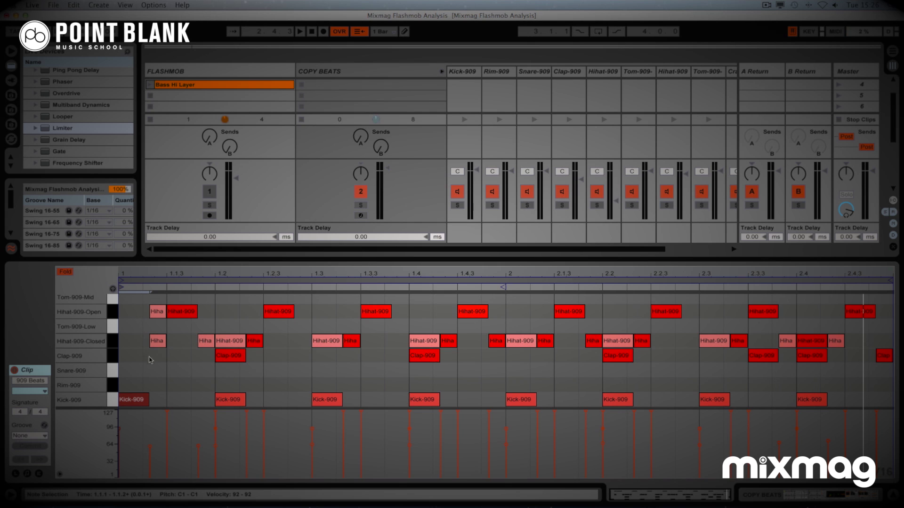
click(157, 341)
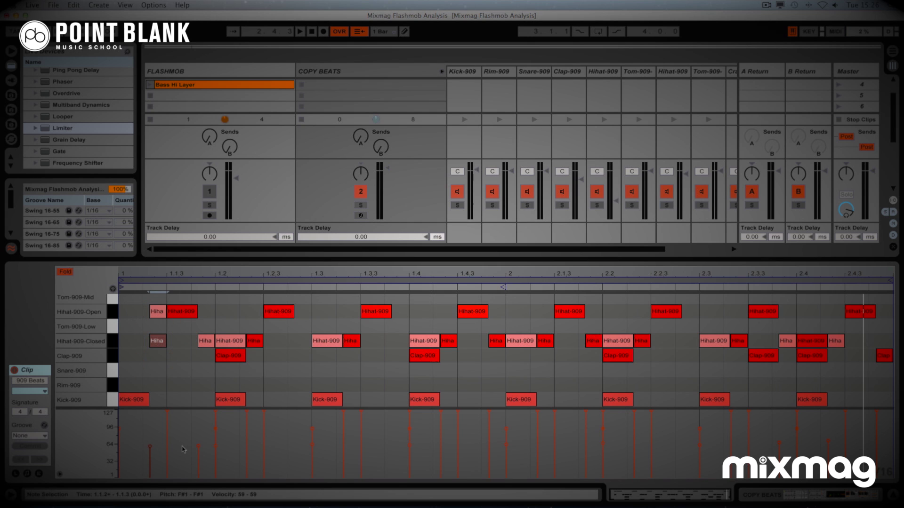
click(253, 341)
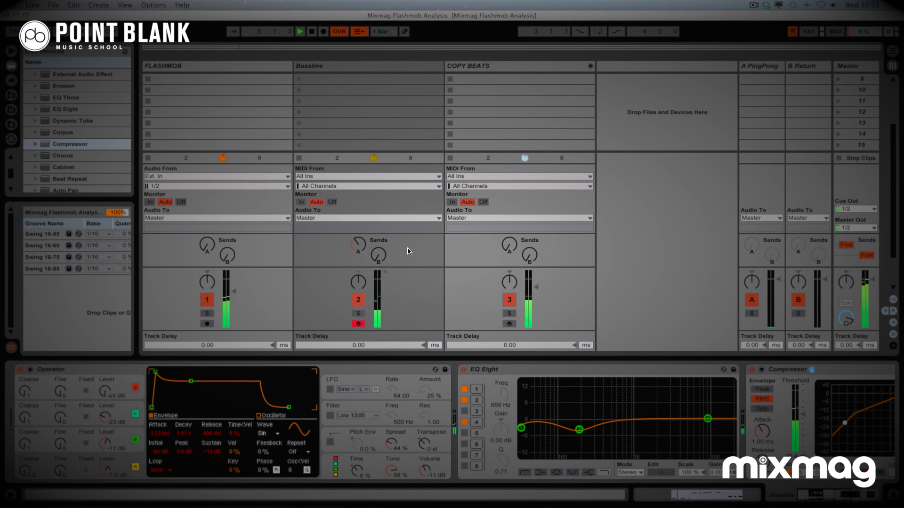
Show the FLASHMOB track's EQ Three settings and briefly solo the track
scroll(520, 157, down, 5)
click(231, 71)
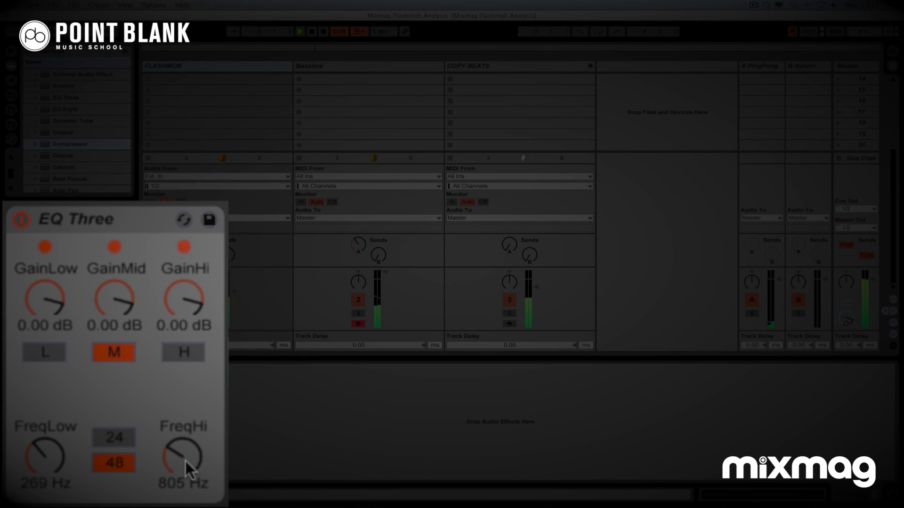
click(208, 317)
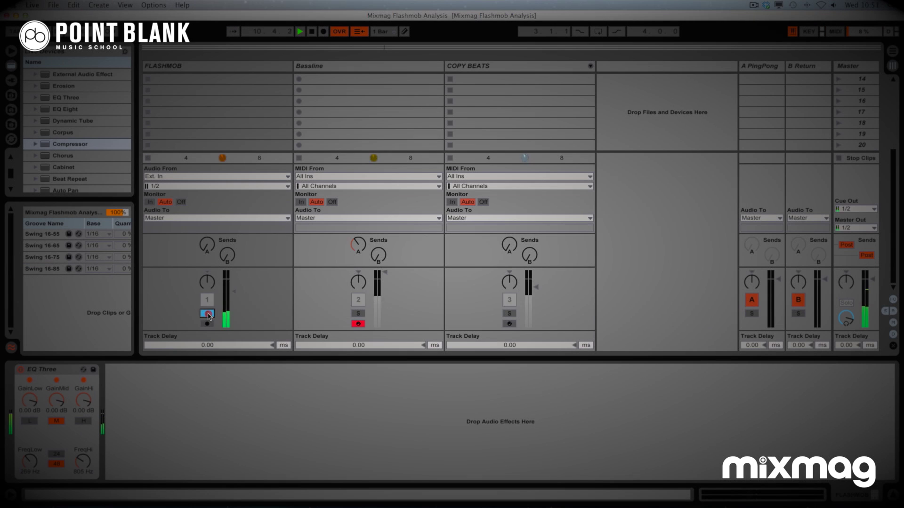
click(207, 314)
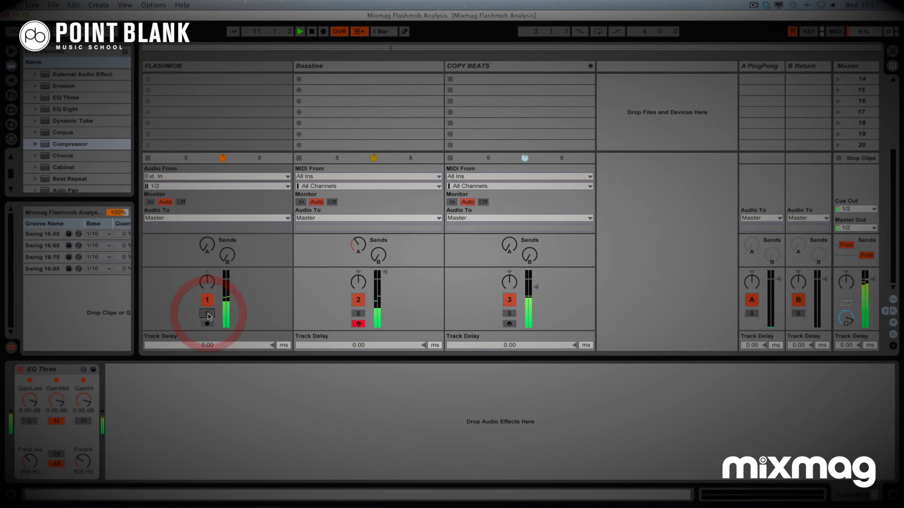
Solo the Bassline track and display its Operator, EQ Eight and Compressor devices
click(357, 313)
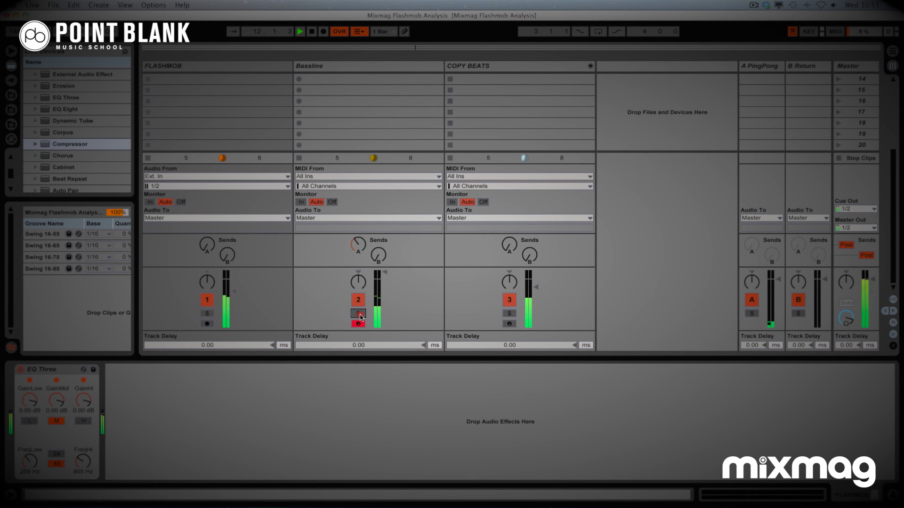
scroll(427, 151, up, 5)
drag(306, 358, 306, 250)
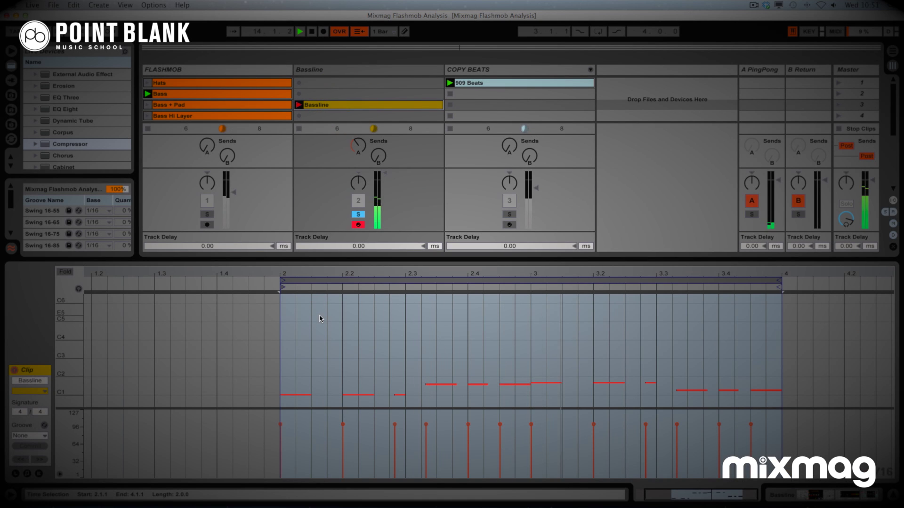
click(348, 69)
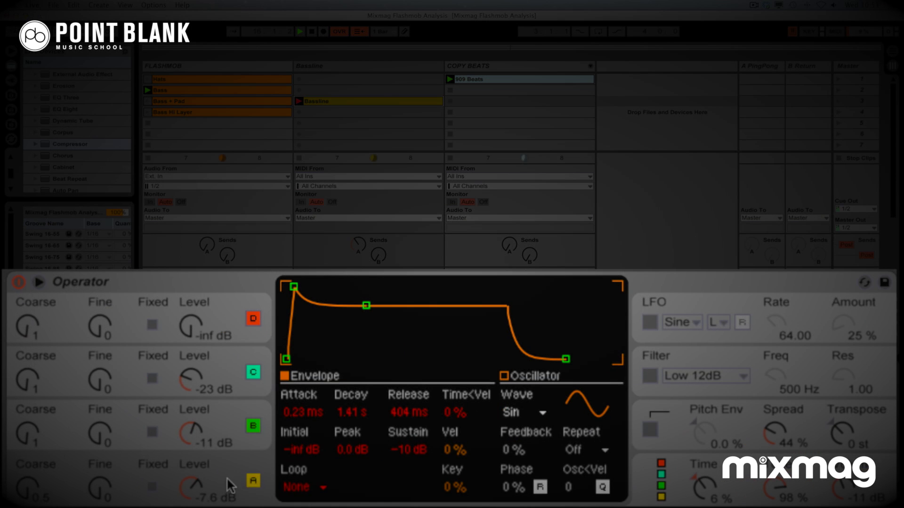
Inspect the envelope settings of Operator's oscillators B and C on the Bassline
click(219, 463)
click(246, 407)
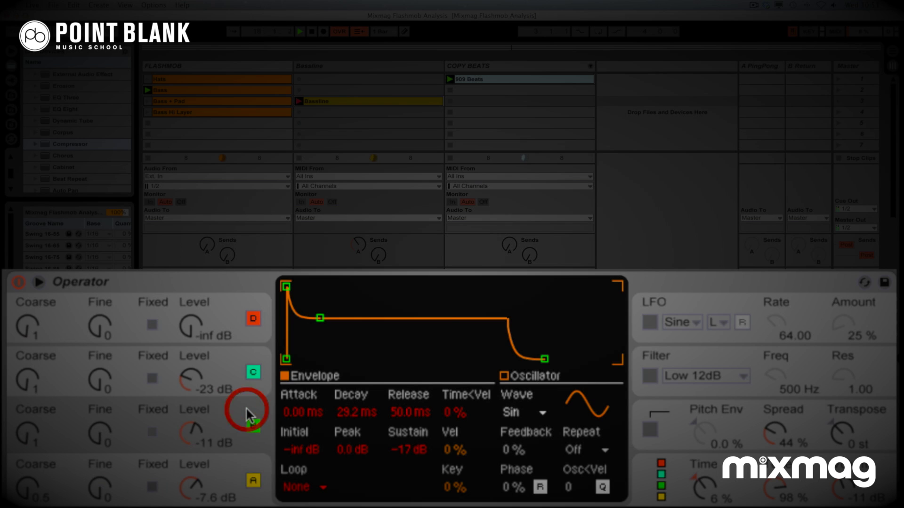
click(258, 350)
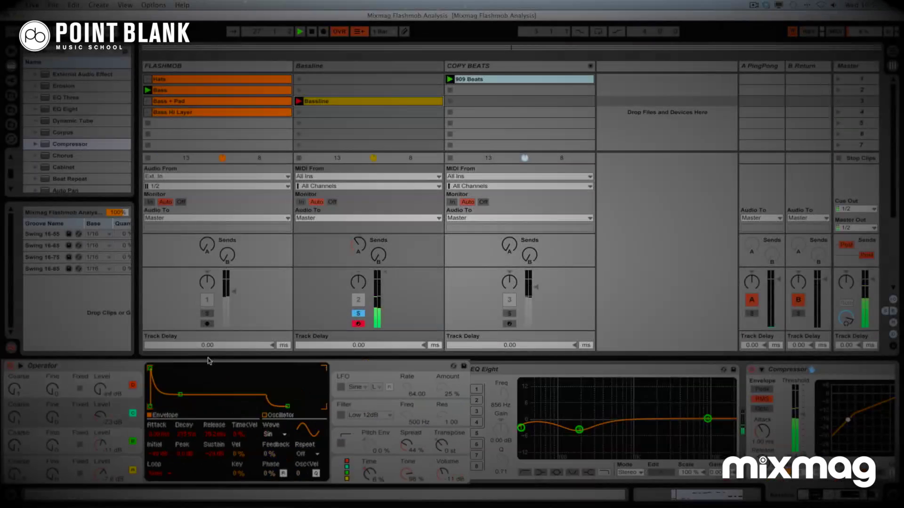
scroll(335, 445, down, 3)
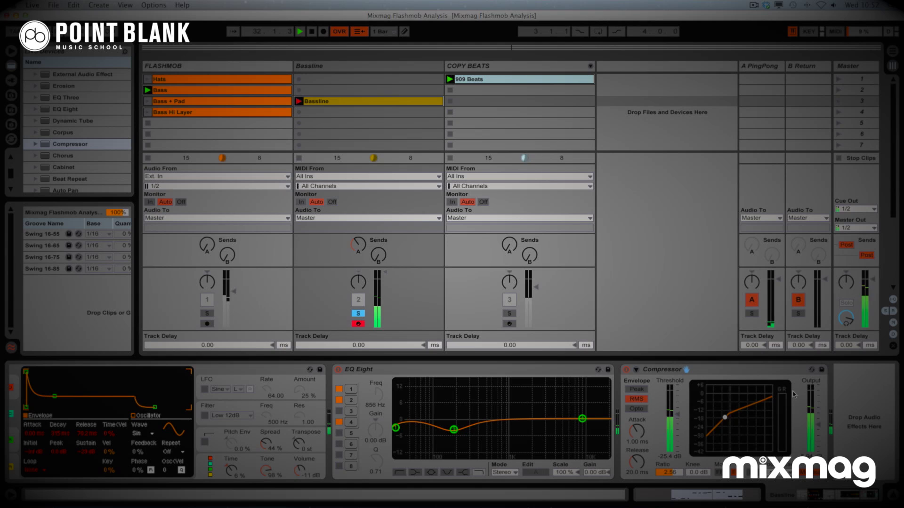
Unsolo the Bassline and unfold the COPY BEATS group's drum tracks
scroll(205, 418, left, 3)
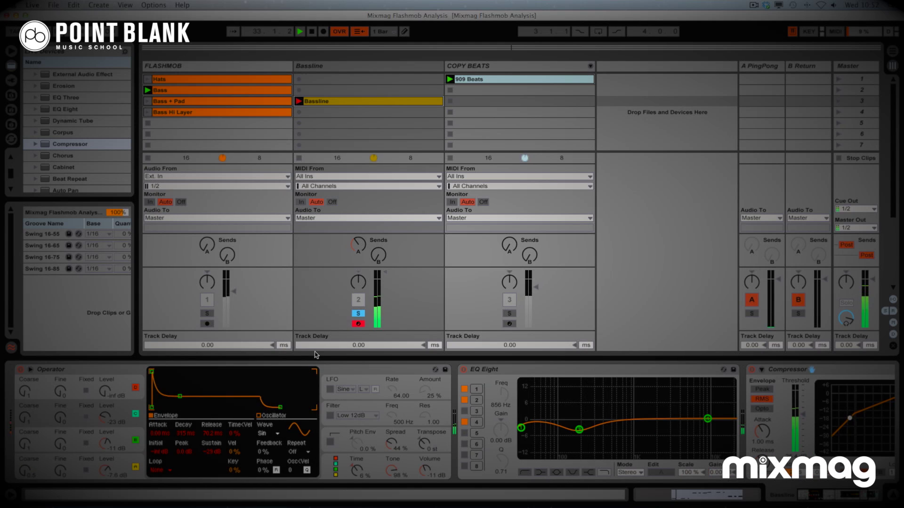
click(359, 315)
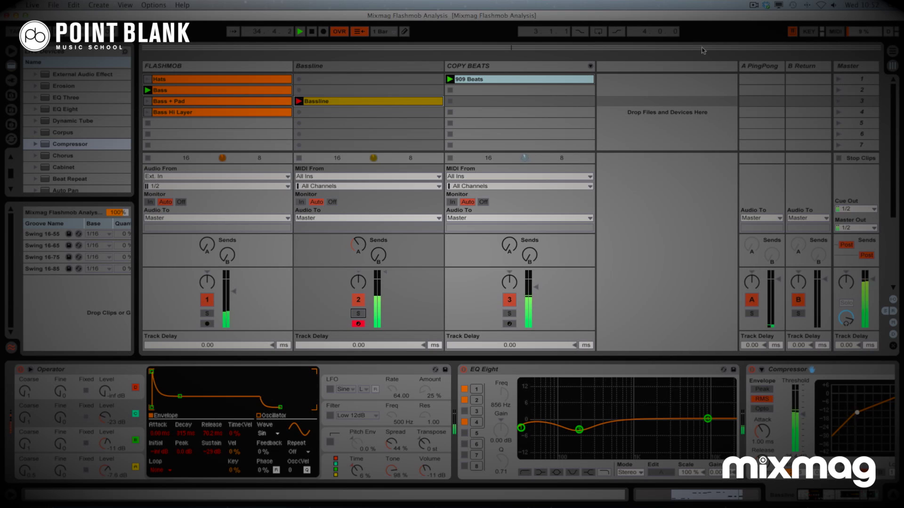
click(590, 66)
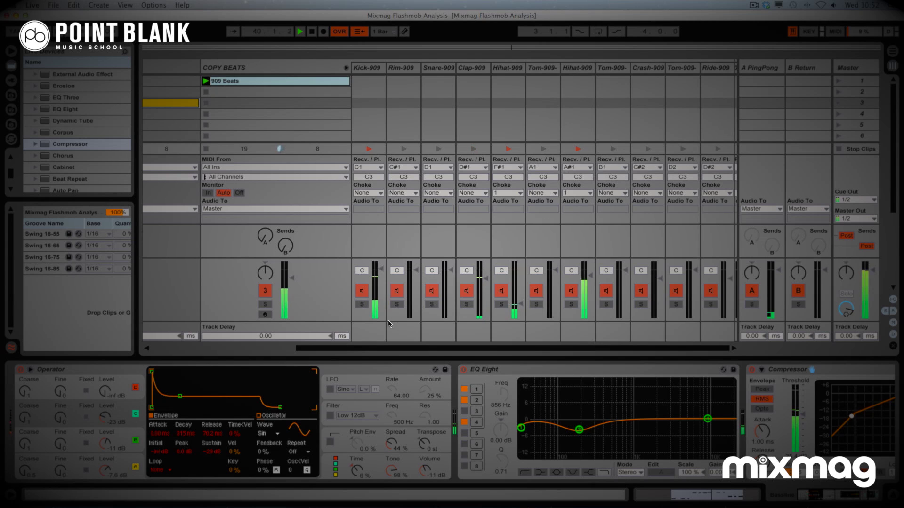
Solo the COPY BEATS group and show Clap-909's EQ Eight, Reverb and Simple Delay
click(265, 304)
click(265, 291)
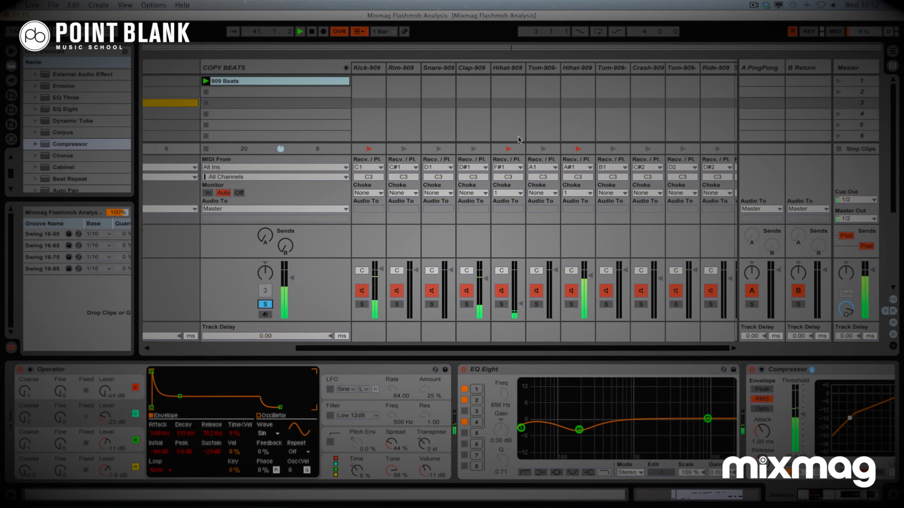
click(481, 301)
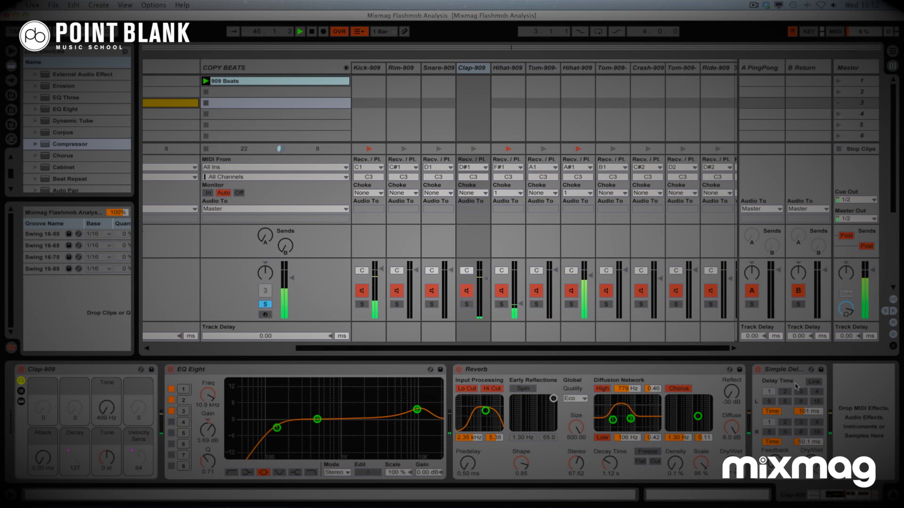
click(406, 369)
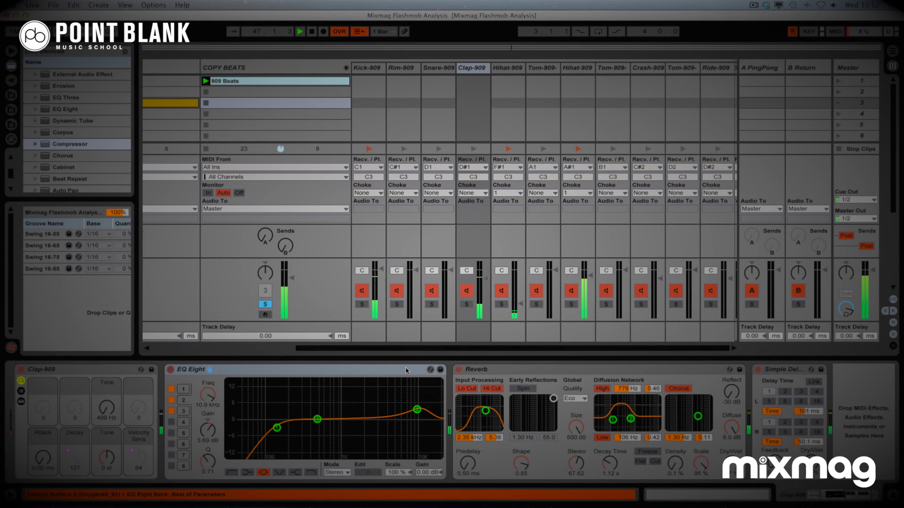
Group the clap's EQ, Reverb and Delay into an Audio Effect Rack and compare it bypassed versus active while soloed
right_click(588, 376)
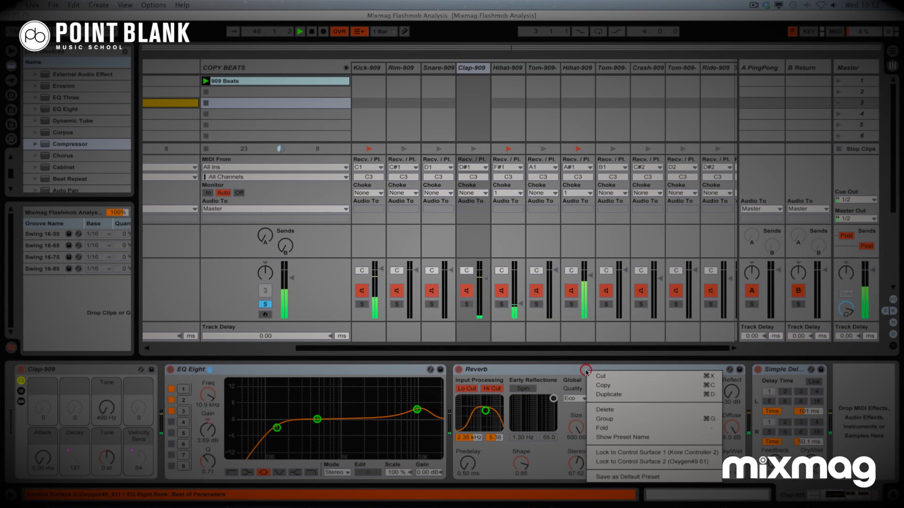
click(612, 403)
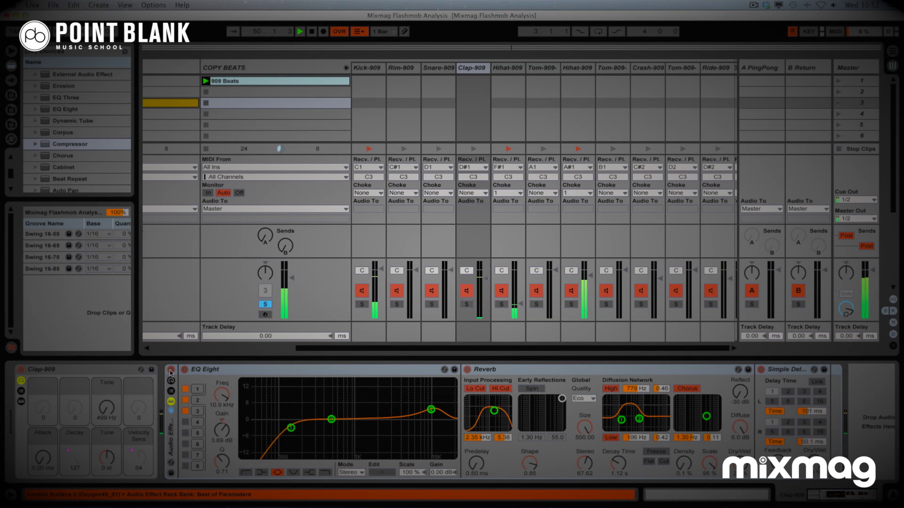
click(171, 370)
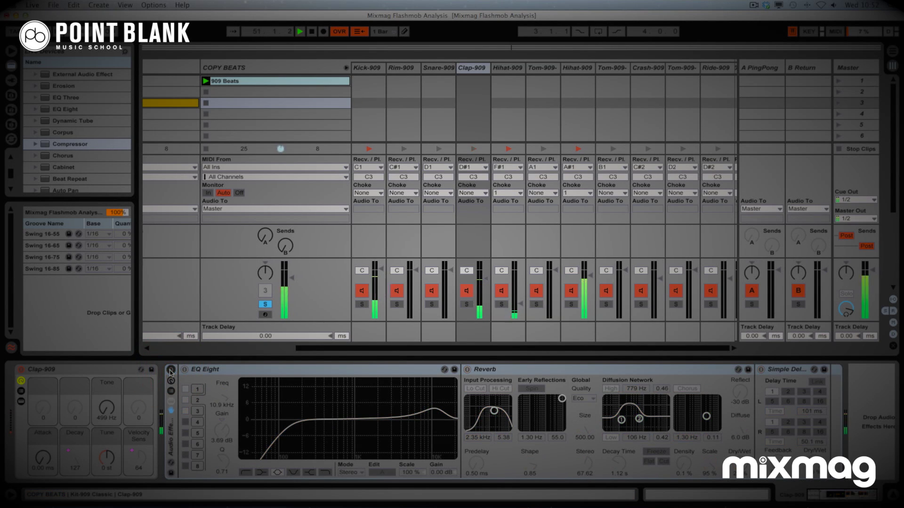
click(466, 305)
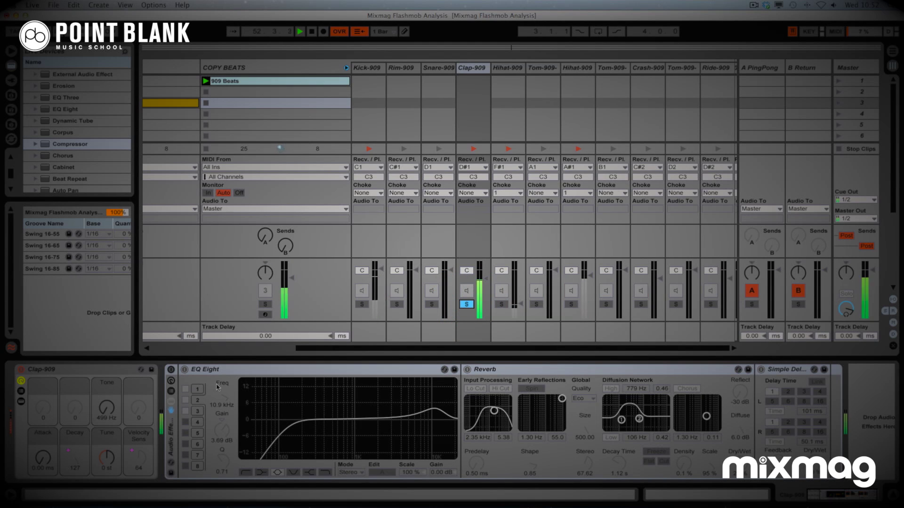
click(171, 371)
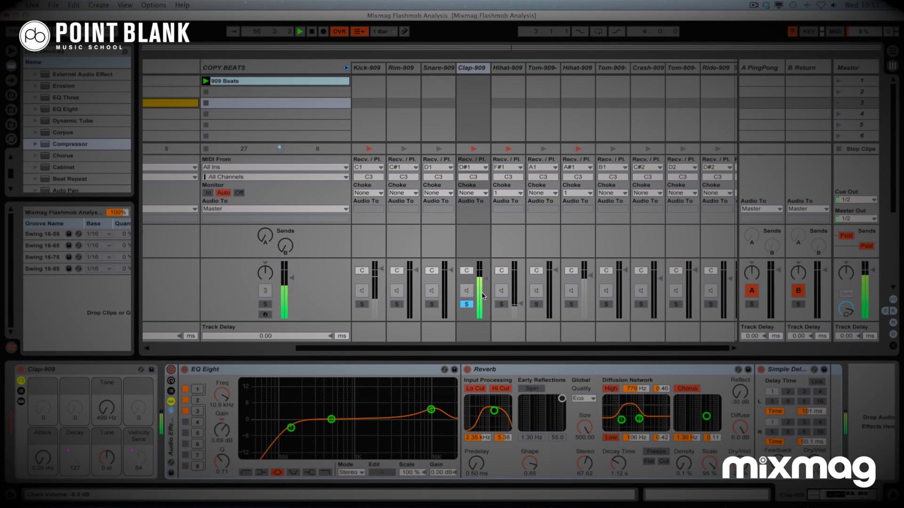
click(467, 305)
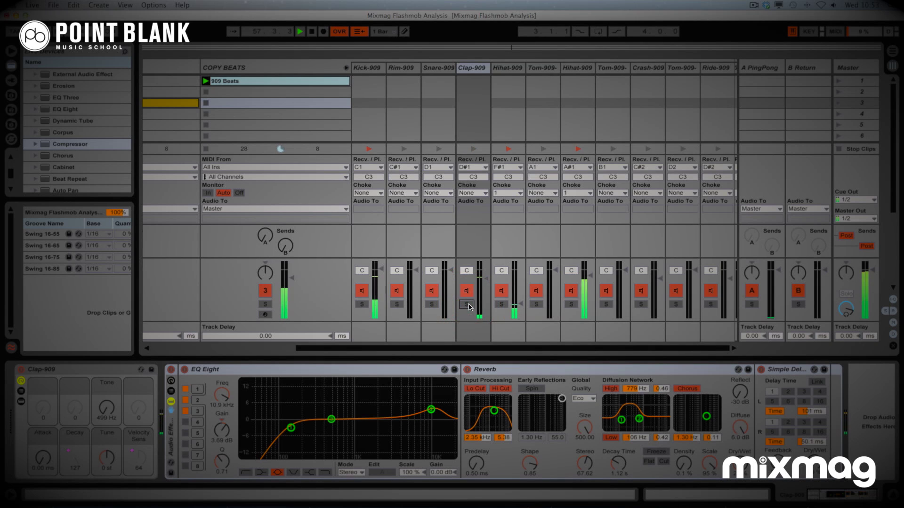
Compare the soloed Hihat-909-Open with its Reverb off and on, then unsolo and stop playback
click(570, 304)
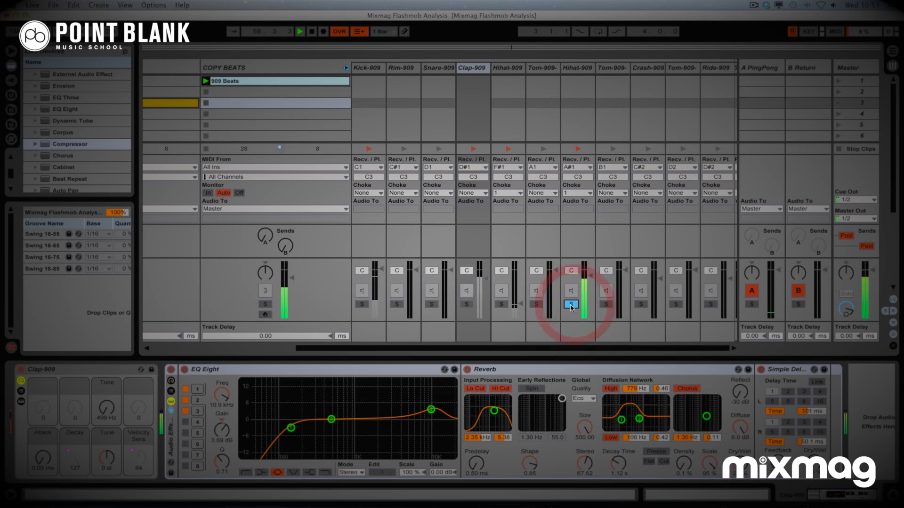
click(571, 72)
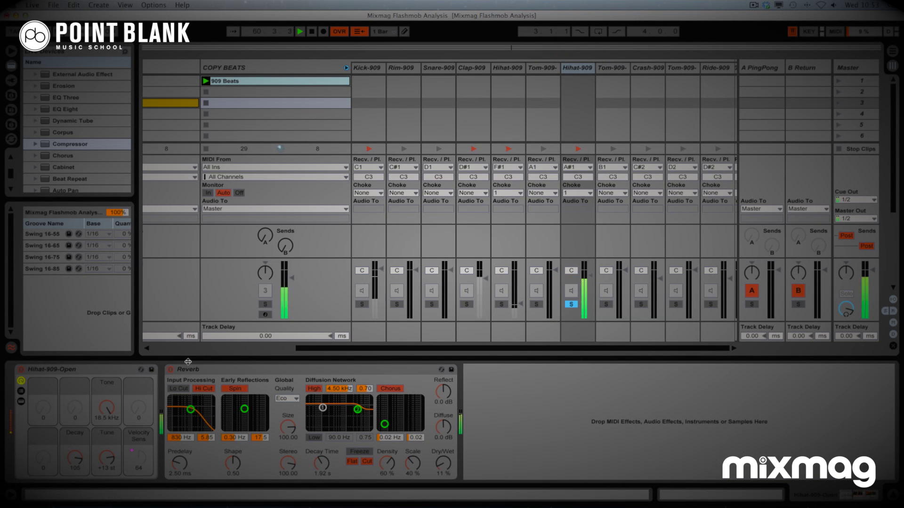
click(171, 369)
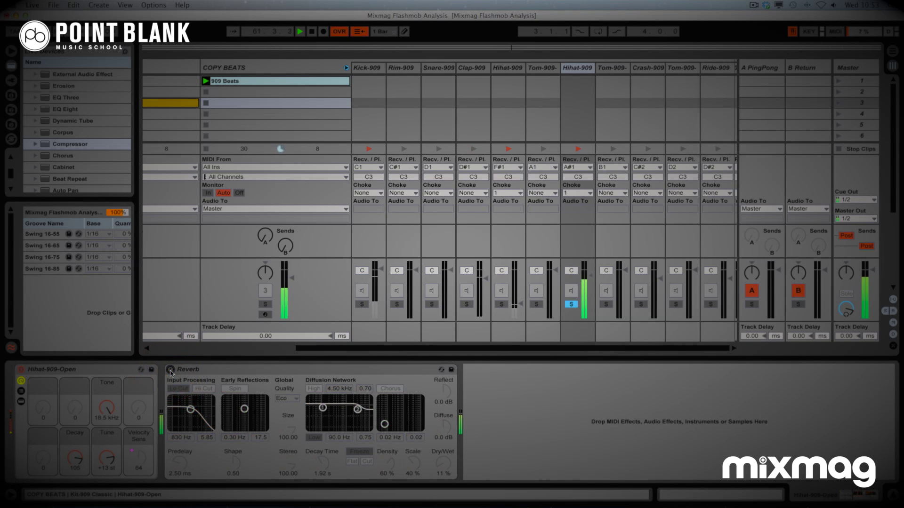
click(170, 369)
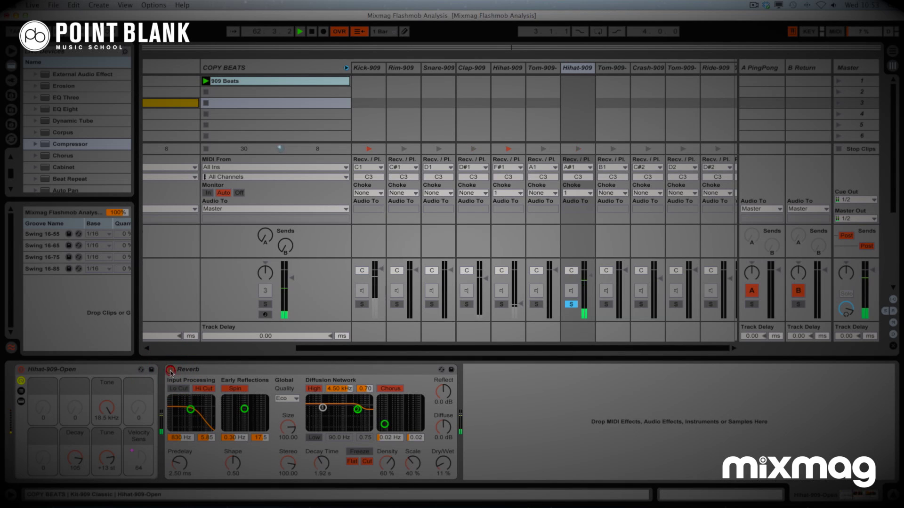
click(571, 304)
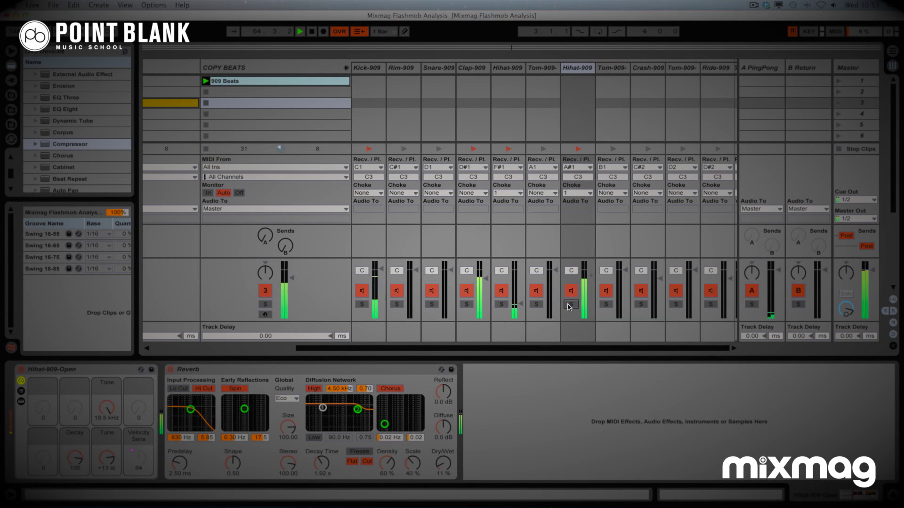
key(space)
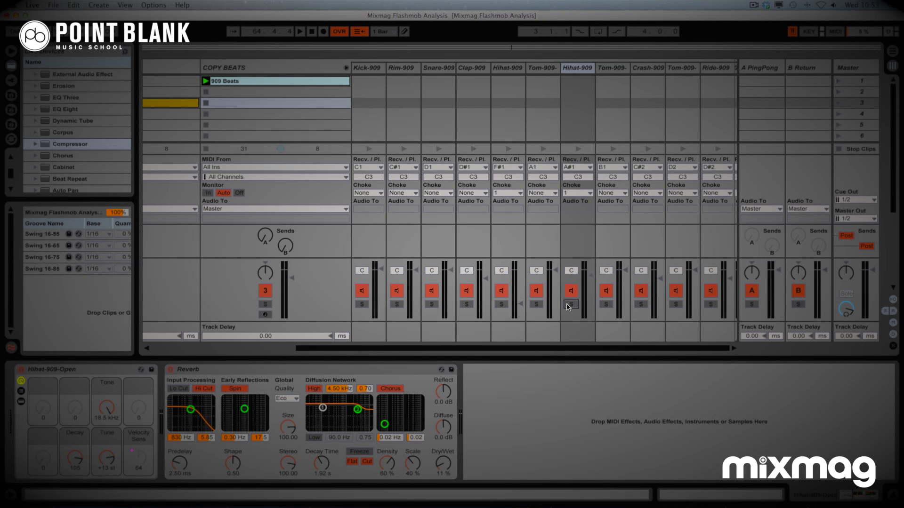
Load a Saturator from Audio Effects onto the end of the COPY BEATS drum group's chain
click(279, 65)
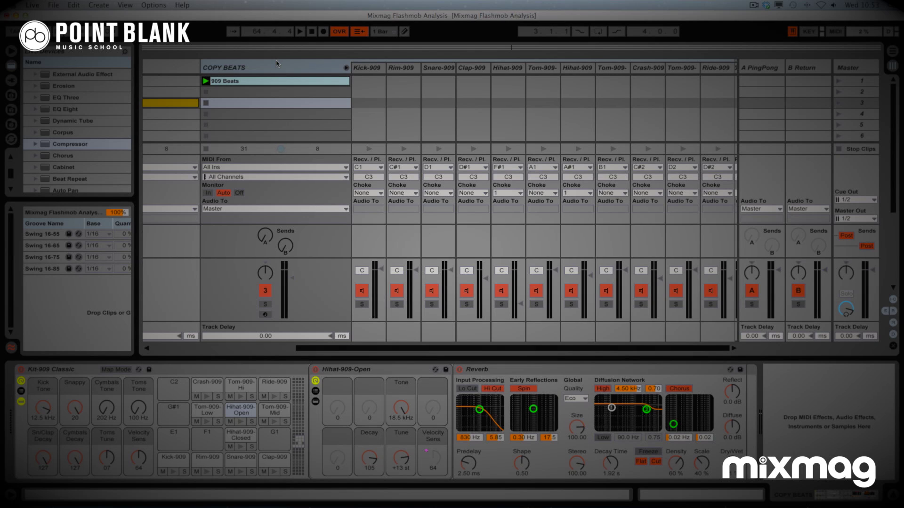
scroll(82, 179, up, 8)
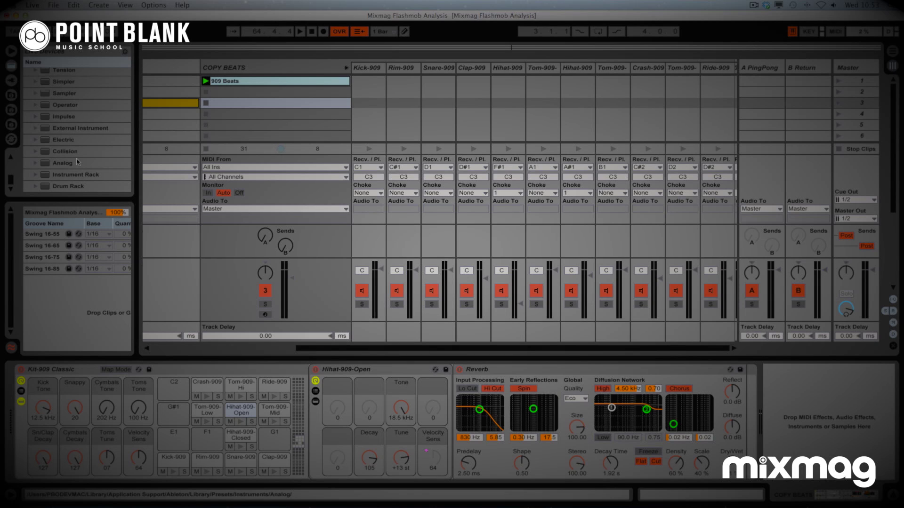
scroll(82, 152, up, 3)
scroll(69, 140, down, 10)
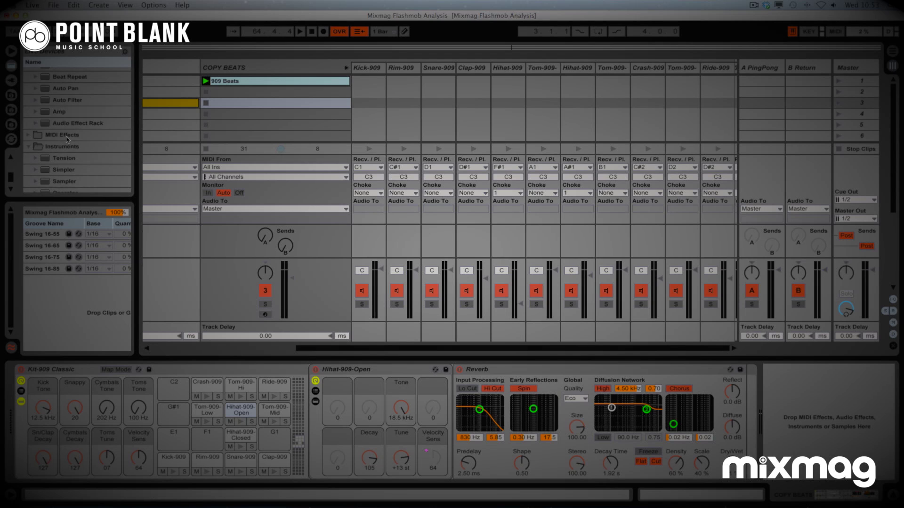
scroll(71, 132, up, 8)
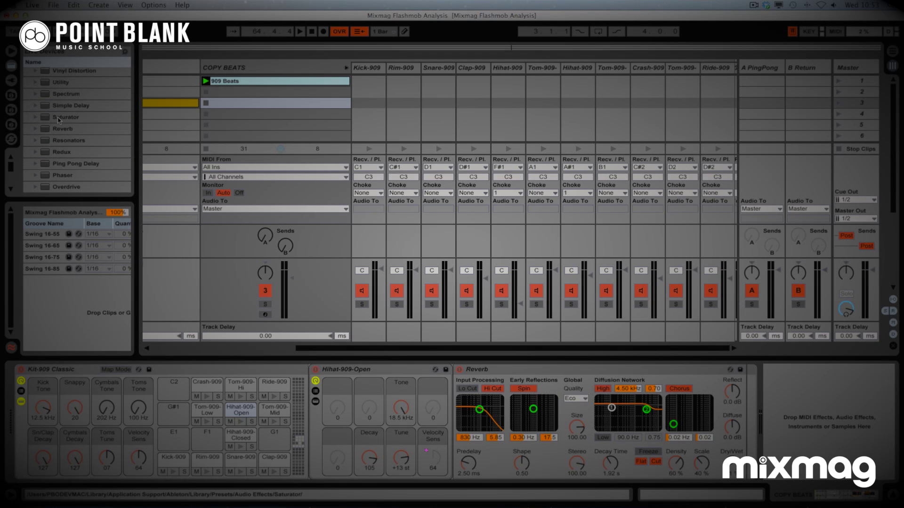
double_click(65, 116)
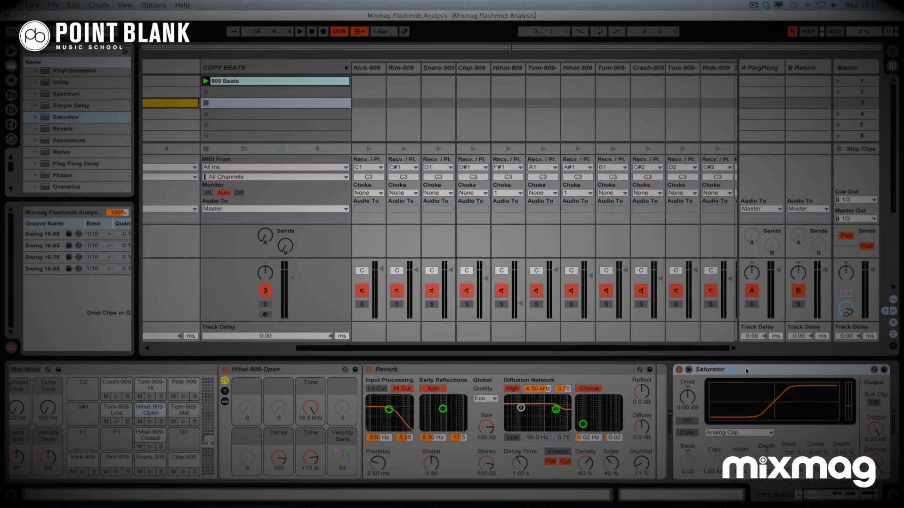
Raise the Saturator drive to about 21.7 dB and solo the COPY BEATS group
drag(687, 398, 687, 368)
click(266, 305)
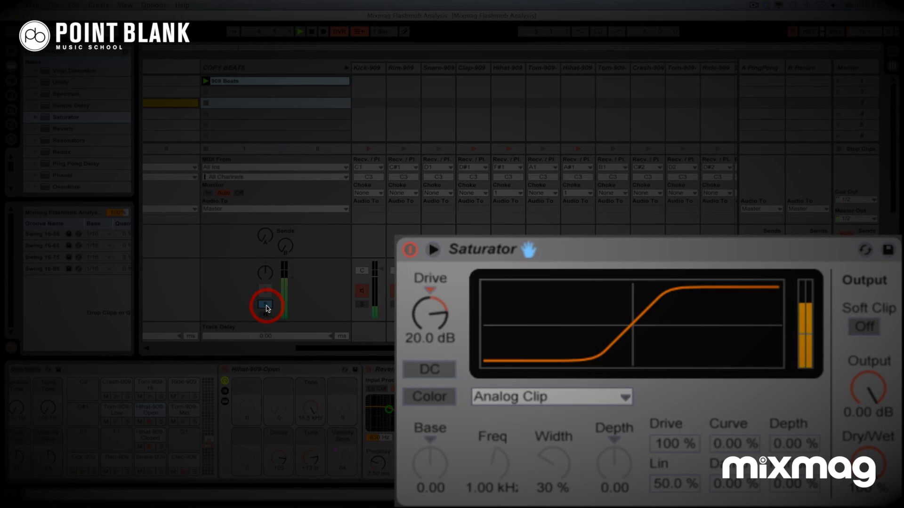
drag(687, 368, 687, 364)
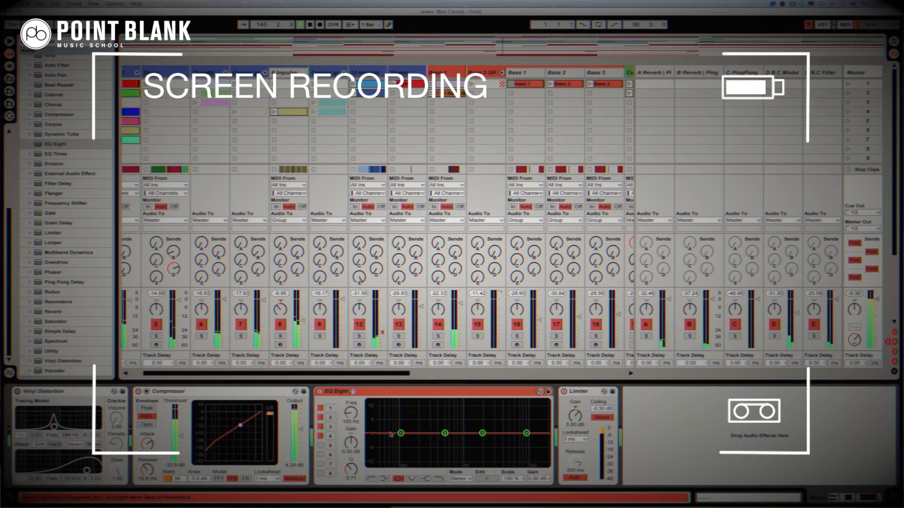
Pull EQ Eight band 2 down to about −3.2 dB near 214 Hz
drag(445, 433, 422, 438)
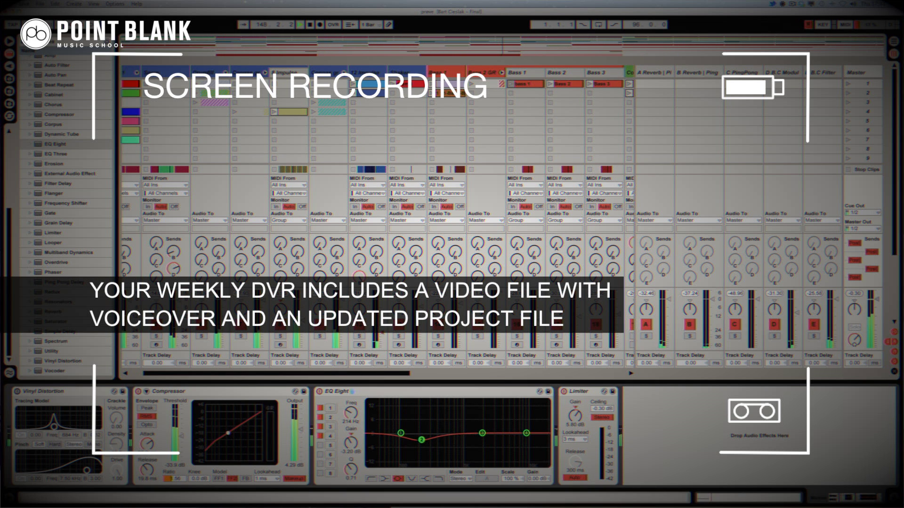